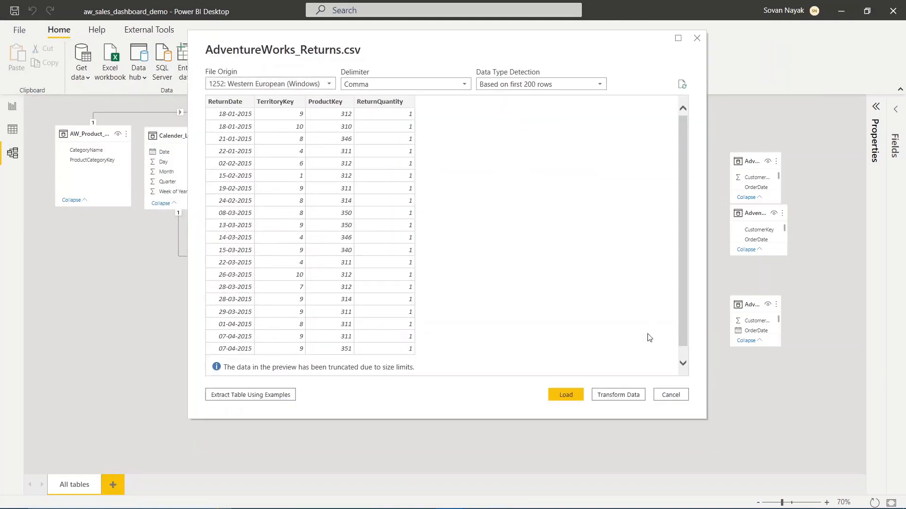
Open the AdventureWorks_Returns data for transformation, rename the query as AW_Sales_Returns and apply the changes to the model
{"action": "left_click", "coordinate": [611, 398]}
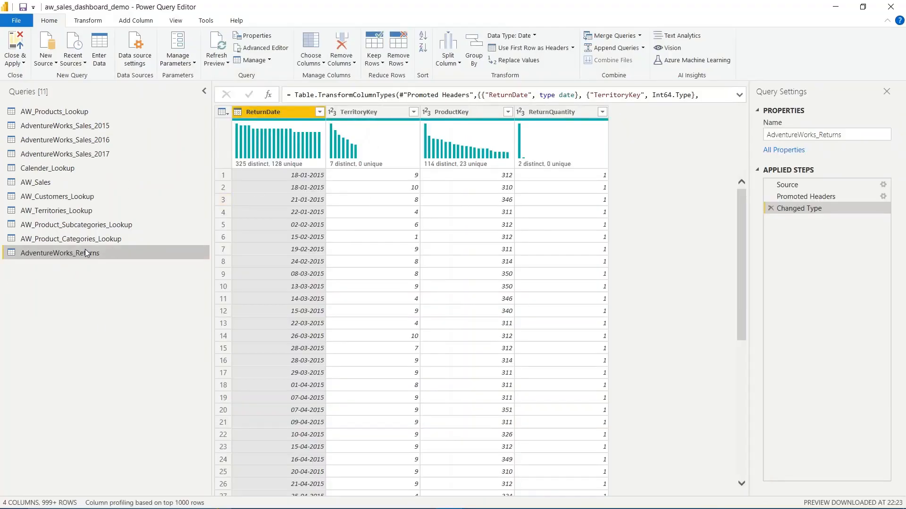
{"action": "left_click", "coordinate": [773, 139]}
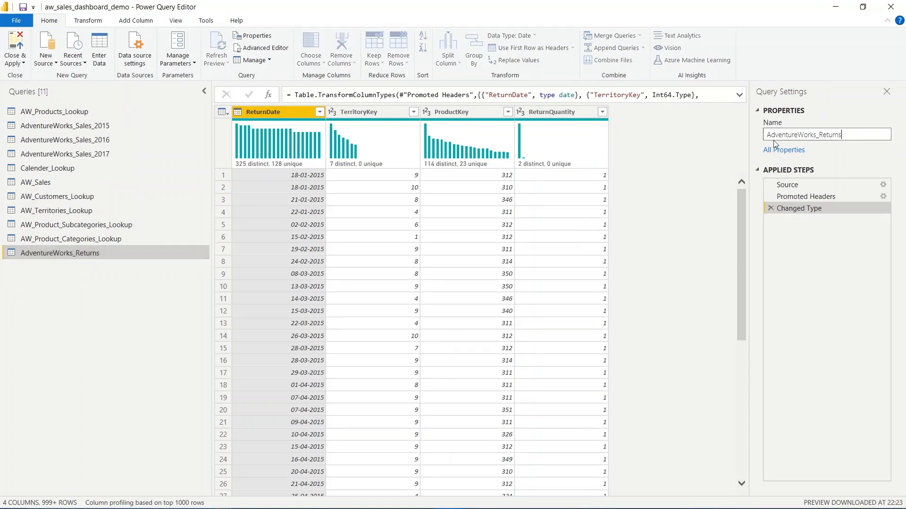
{"action": "left_click_drag", "start_coordinate": [816, 136], "coordinate": [745, 139]}
{"action": "type", "text": "AW_Sales"}
{"action": "key", "text": "Return"}
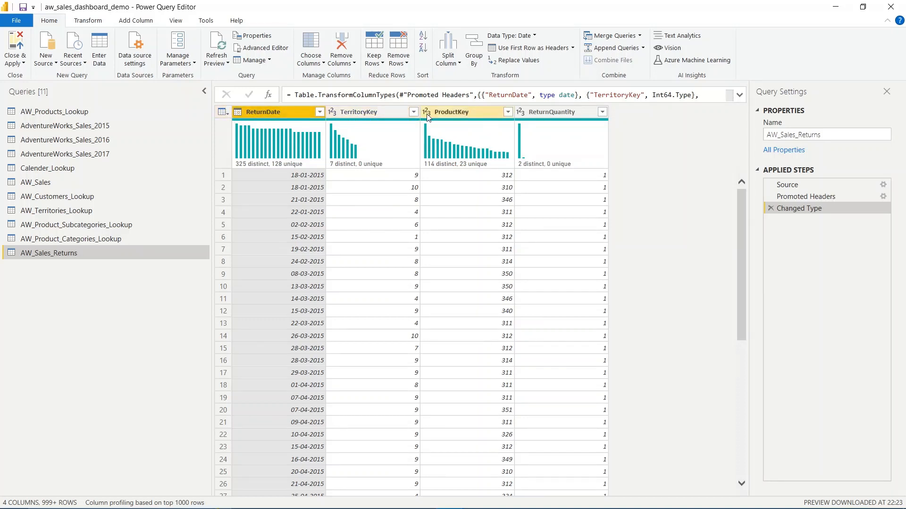
{"action": "left_click", "coordinate": [548, 111]}
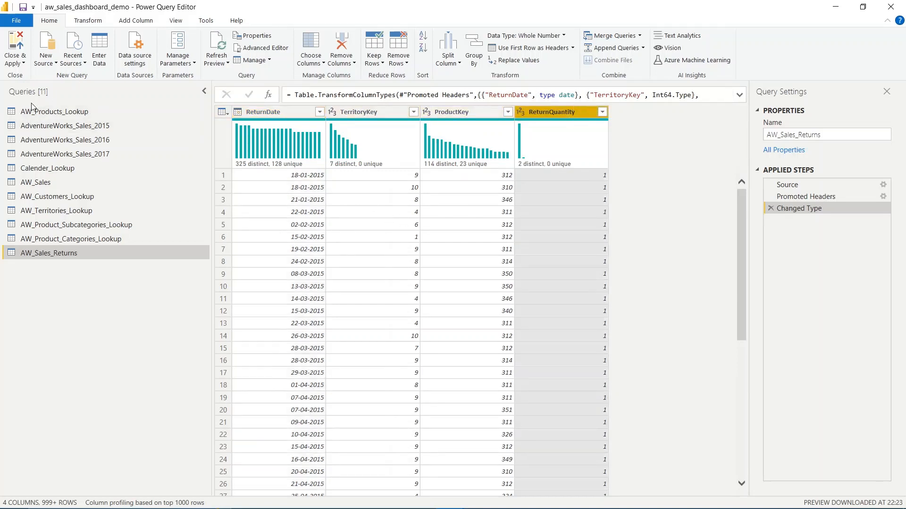
{"action": "left_click", "coordinate": [15, 42]}
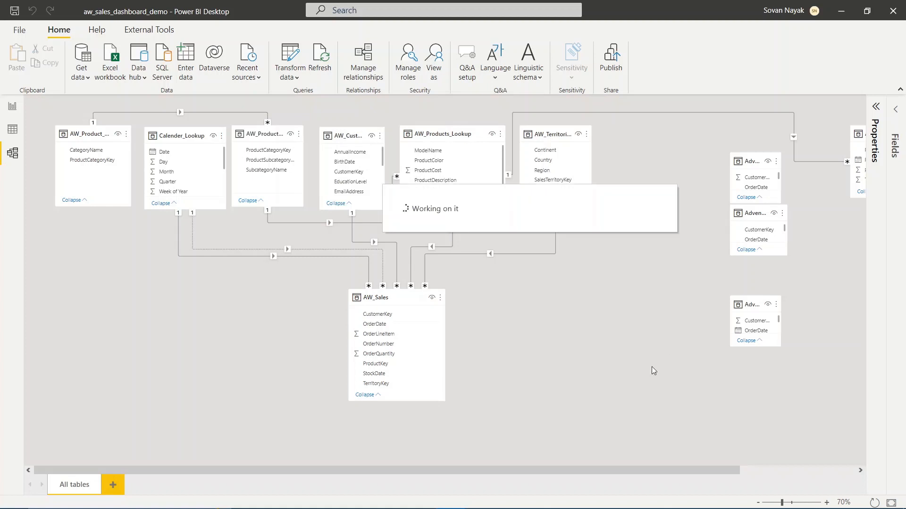
Place the AW_Sales_Returns table beside AW_Sales in the model diagram and make its card taller
{"action": "left_click_drag", "start_coordinate": [593, 474], "coordinate": [709, 473]}
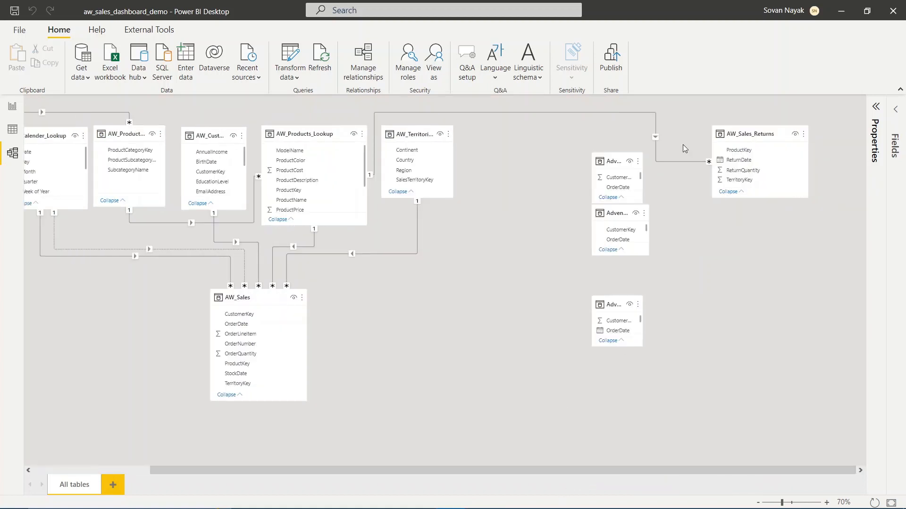
{"action": "left_click_drag", "start_coordinate": [758, 136], "coordinate": [672, 245]}
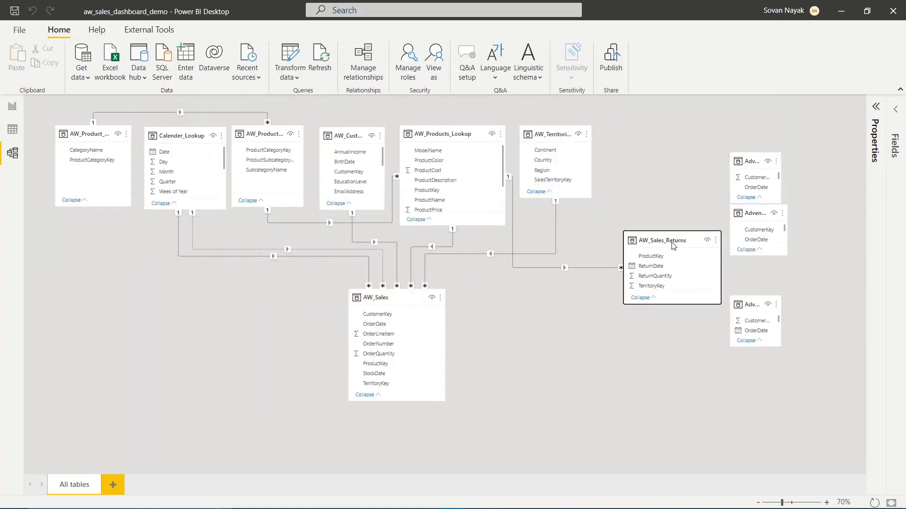
{"action": "right_click", "coordinate": [535, 267]}
{"action": "key", "text": "Escape"}
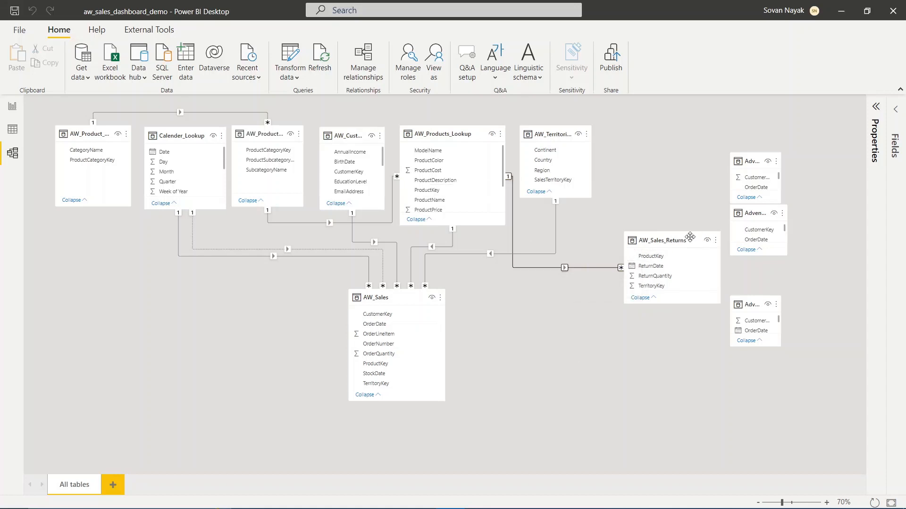
{"action": "left_click_drag", "start_coordinate": [665, 240], "coordinate": [613, 284]}
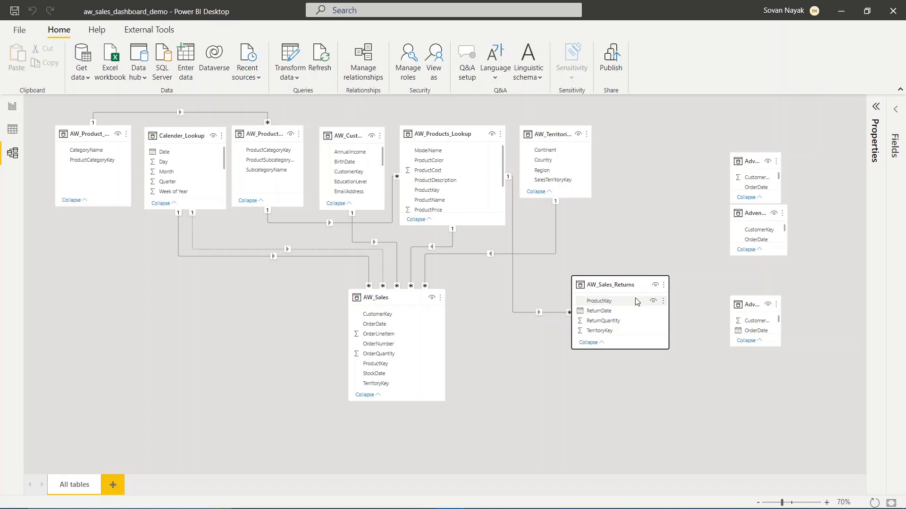
{"action": "left_click_drag", "start_coordinate": [619, 349], "coordinate": [620, 393]}
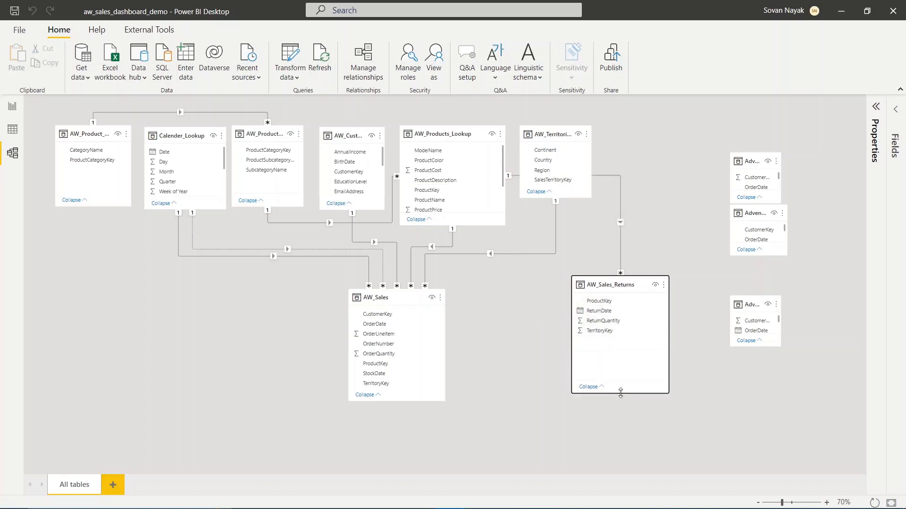
Create a relationship from SalesTerritoryKey in the territories lookup table to TerritoryKey in AW_Sales_Returns
{"action": "left_click", "coordinate": [614, 332]}
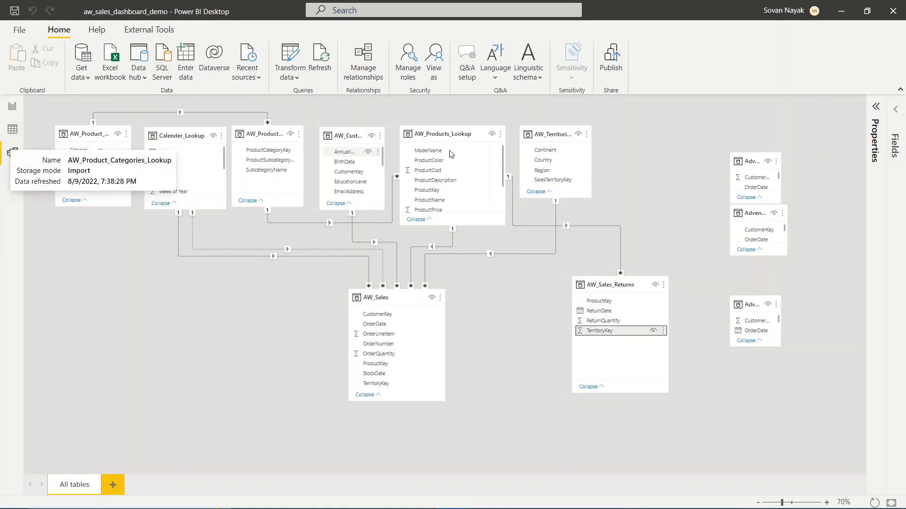
{"action": "mouse_move", "coordinate": [554, 131]}
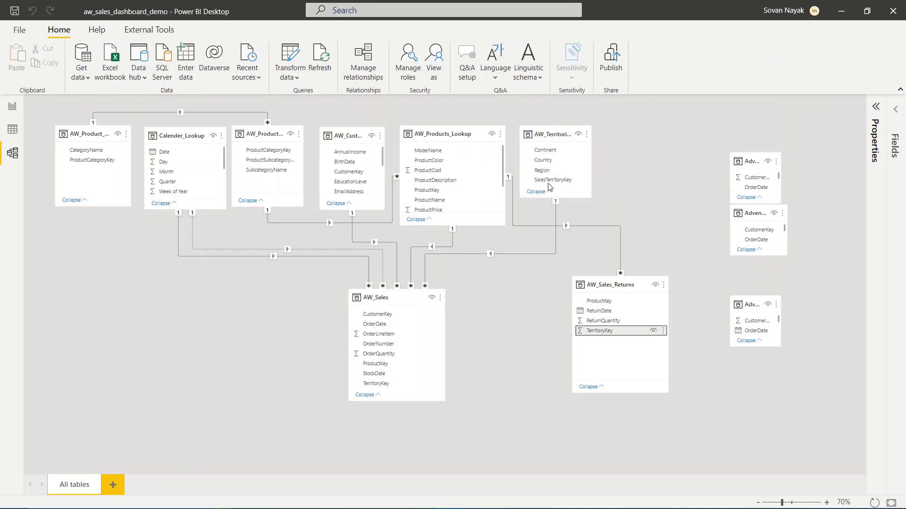
{"action": "left_click_drag", "start_coordinate": [548, 184], "coordinate": [625, 332]}
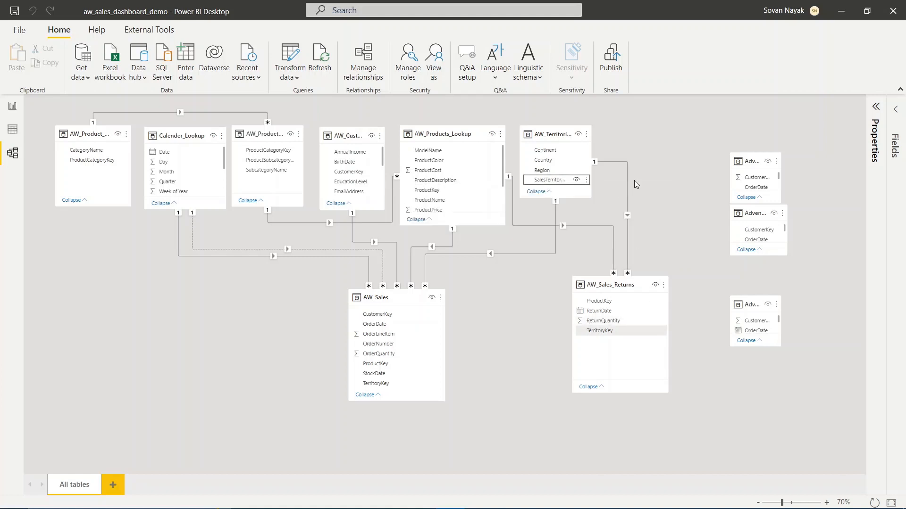
Relate ReturnDate in AW_Sales_Returns to Date in Calender_Lookup, and move the returns table lower in the diagram
{"action": "left_click", "coordinate": [623, 312]}
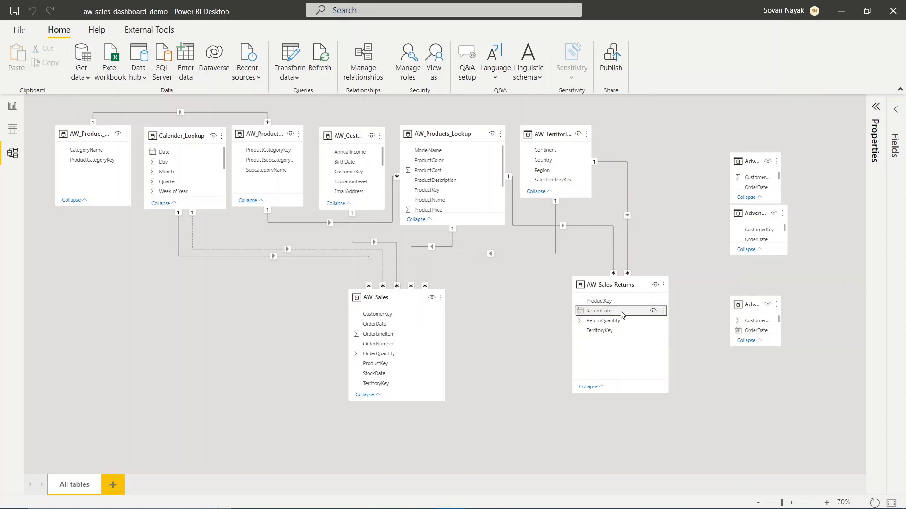
{"action": "left_click_drag", "start_coordinate": [621, 315], "coordinate": [193, 154]}
{"action": "left_click_drag", "start_coordinate": [609, 285], "coordinate": [603, 334]}
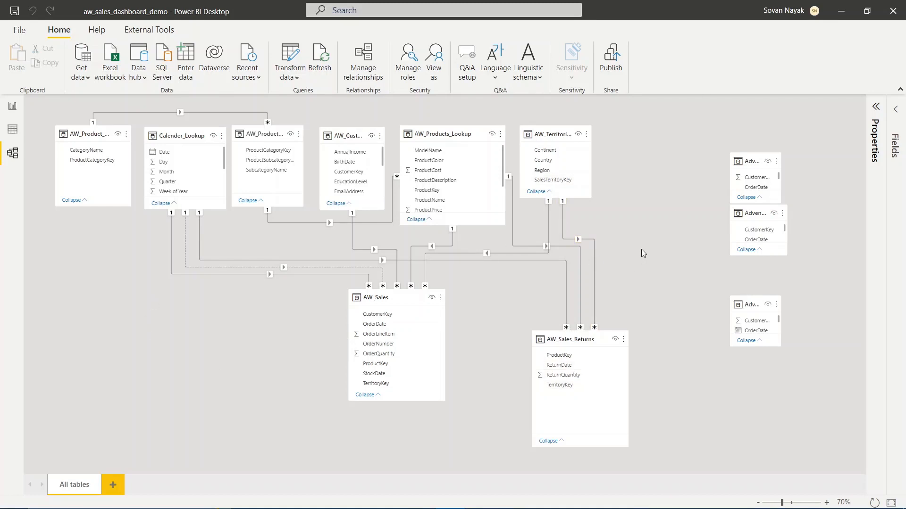
Add a table visual to the blank report page, enlarge it and place it near the page's upper edge
{"action": "left_click", "coordinate": [14, 107]}
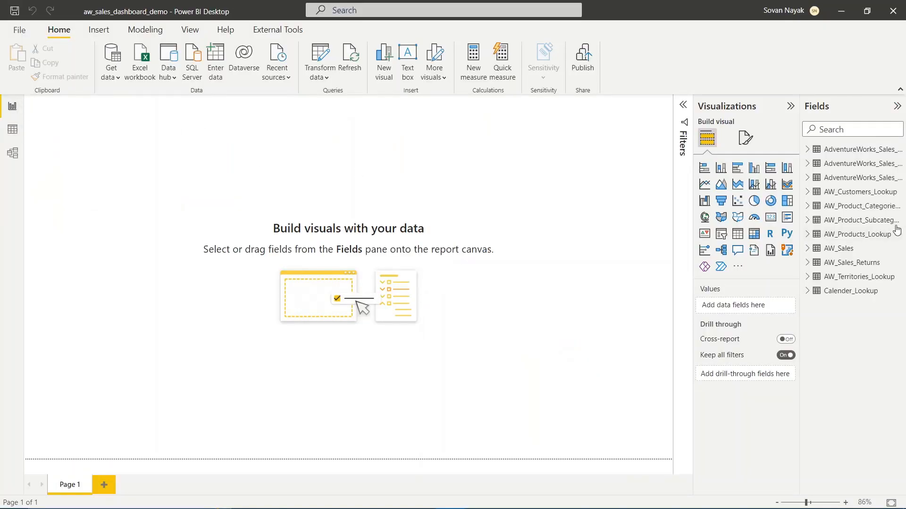
{"action": "left_click", "coordinate": [739, 238]}
{"action": "left_click_drag", "start_coordinate": [137, 172], "coordinate": [334, 213]}
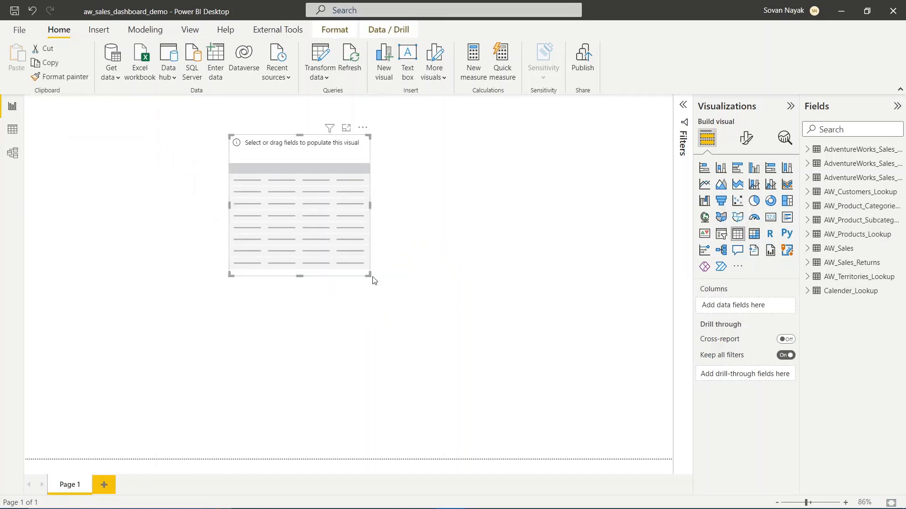
{"action": "left_click_drag", "start_coordinate": [373, 280], "coordinate": [550, 380]}
{"action": "left_click_drag", "start_coordinate": [421, 281], "coordinate": [281, 222]}
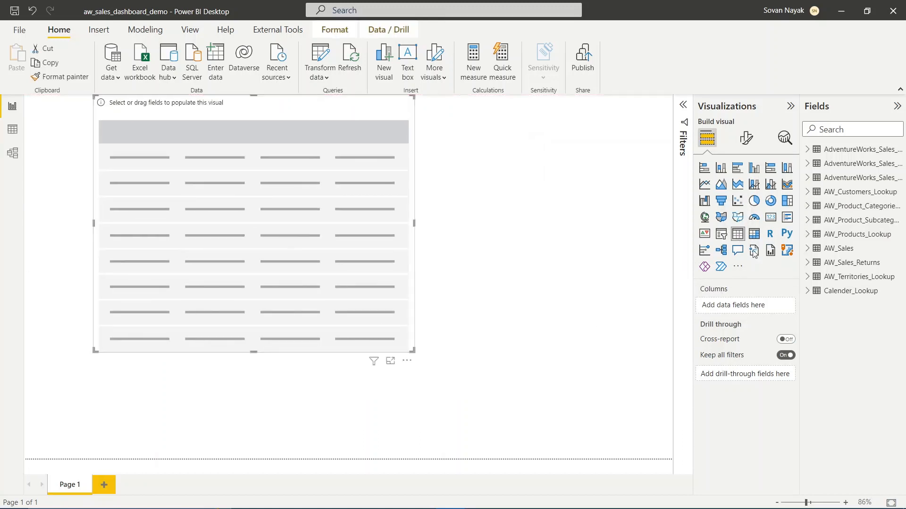
Add ProductName from AW_Products_Lookup to the table visual, then enlarge the visual and reposition it on the page
{"action": "left_click_drag", "start_coordinate": [800, 297], "coordinate": [638, 306]}
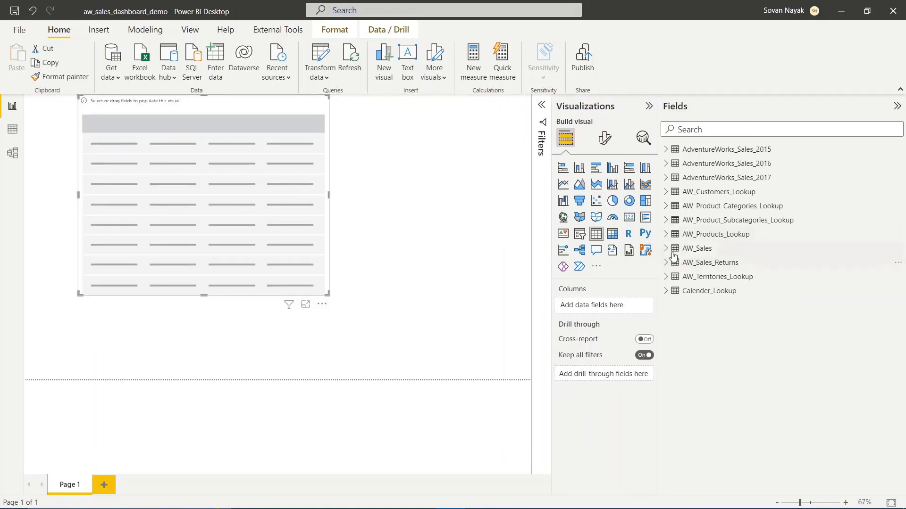
{"action": "left_click", "coordinate": [666, 234]}
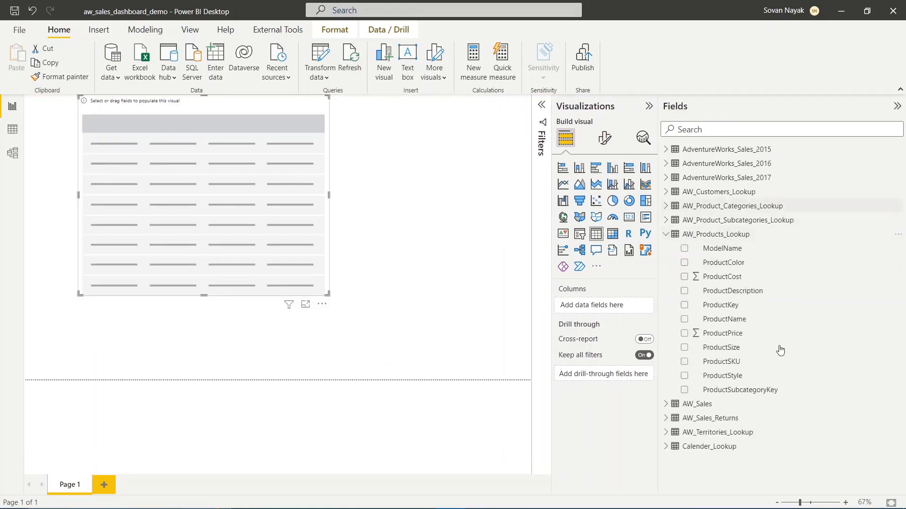
{"action": "left_click_drag", "start_coordinate": [766, 321], "coordinate": [170, 153]}
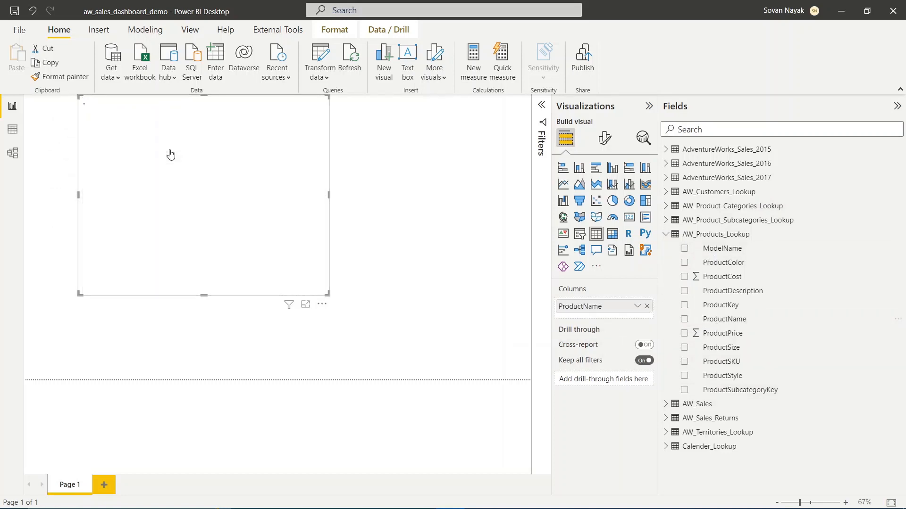
{"action": "left_click_drag", "start_coordinate": [328, 294], "coordinate": [427, 367]}
{"action": "left_click_drag", "start_coordinate": [287, 198], "coordinate": [349, 230]}
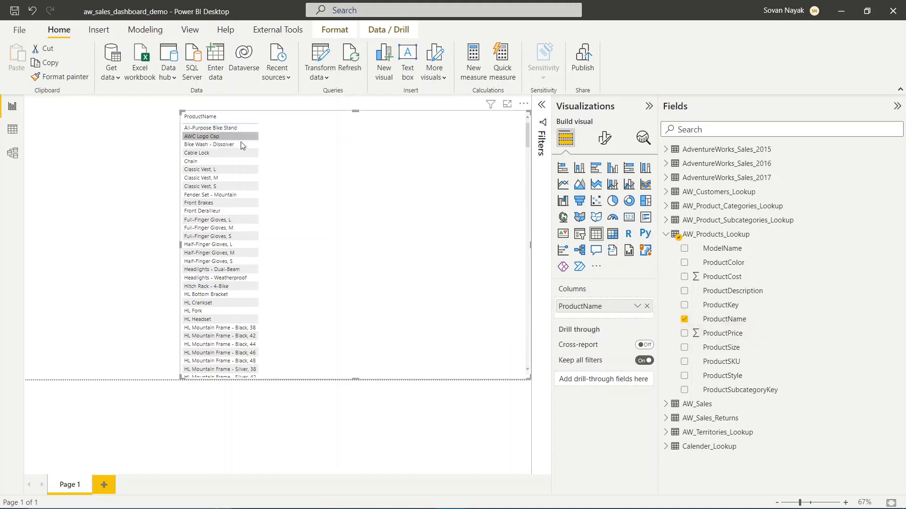
{"action": "scroll", "coordinate": [238, 198], "scroll_direction": "down", "scroll_amount": 5}
{"action": "scroll", "coordinate": [238, 245], "scroll_direction": "up", "scroll_amount": 5}
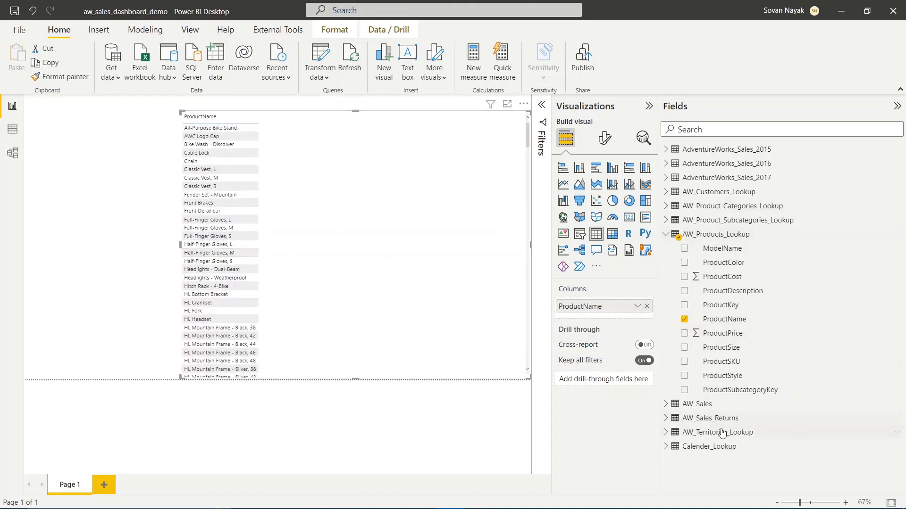
Add ReturnQuantity from AW_Sales_Returns to the table visual and widen its ProductName column
{"action": "left_click", "coordinate": [666, 418]}
{"action": "scroll", "coordinate": [763, 293], "scroll_direction": "down", "scroll_amount": 1}
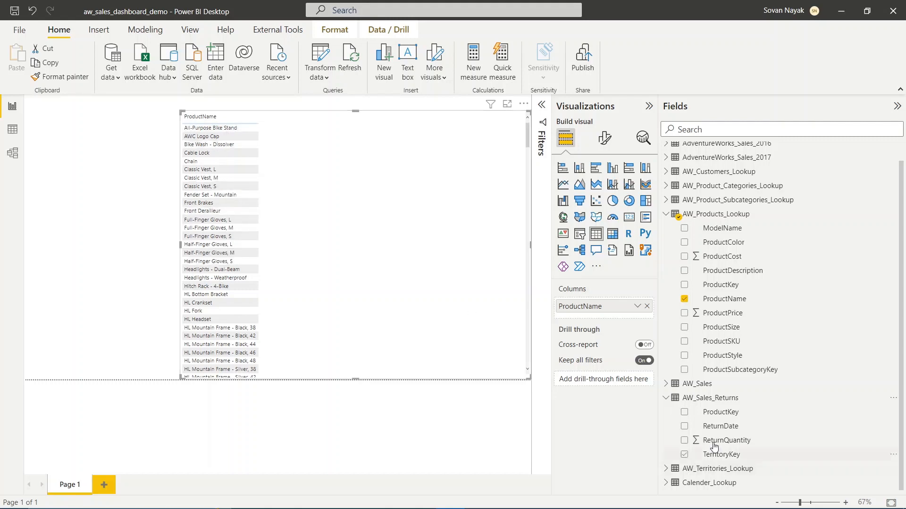
{"action": "left_click_drag", "start_coordinate": [765, 445], "coordinate": [307, 179]}
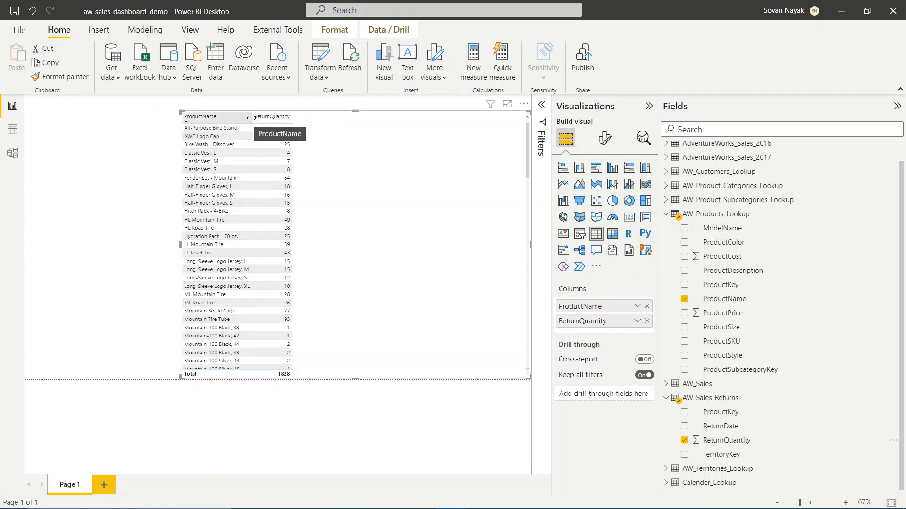
{"action": "left_click_drag", "start_coordinate": [252, 118], "coordinate": [305, 118]}
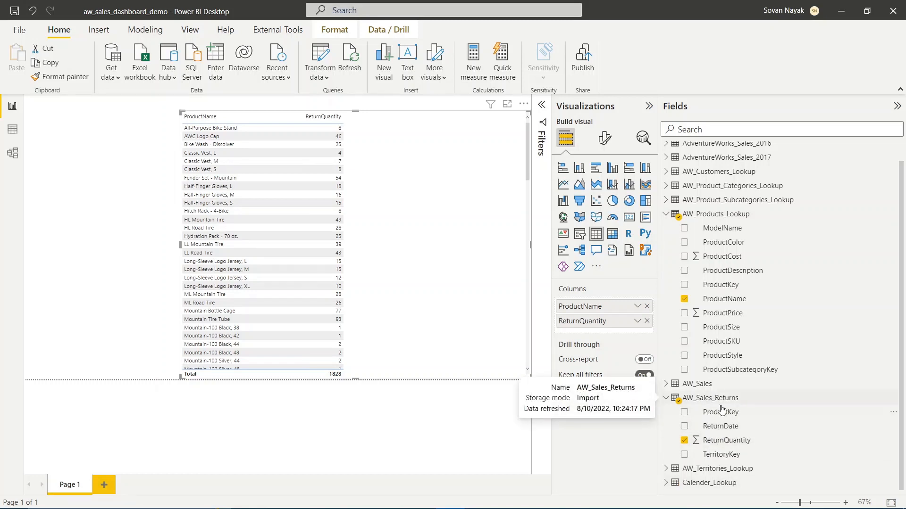
Move the AW_Sales_Returns table farther from AW_Sales in the model diagram and return to the report page
{"action": "left_click", "coordinate": [13, 153]}
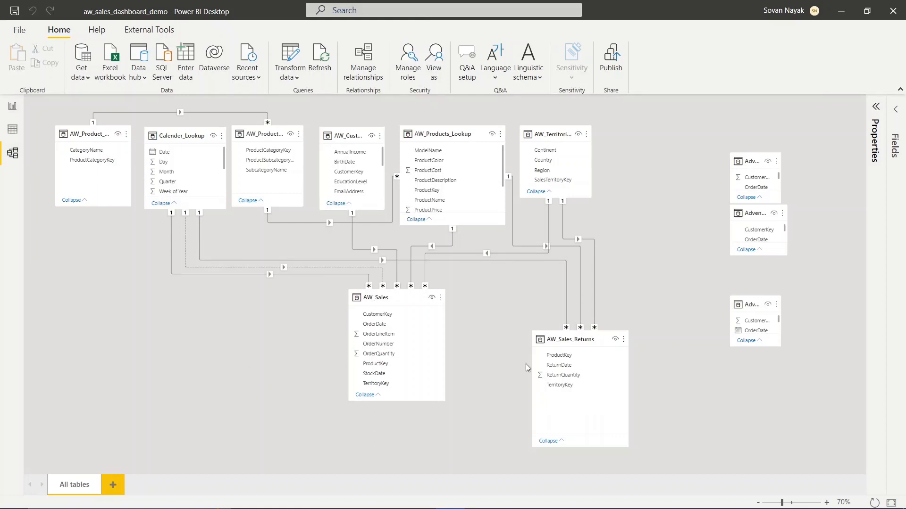
{"action": "left_click_drag", "start_coordinate": [550, 346], "coordinate": [613, 338]}
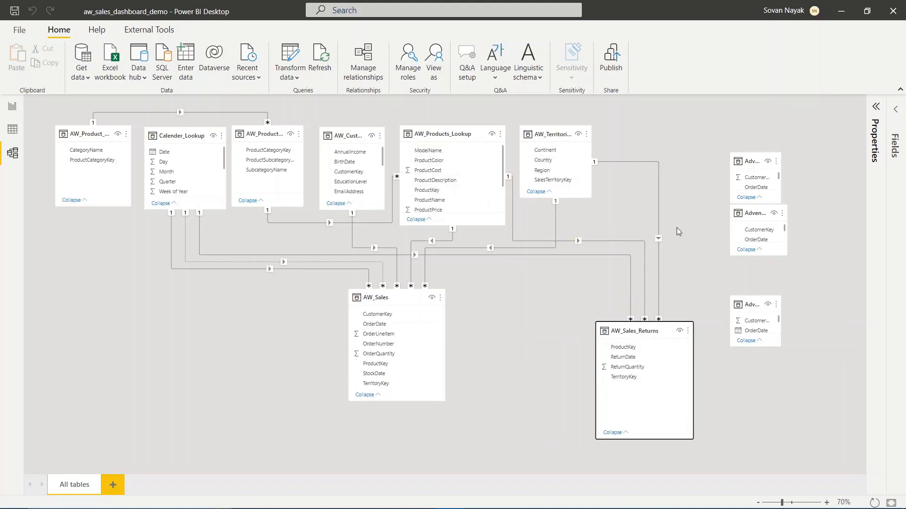
{"action": "left_click", "coordinate": [3, 112]}
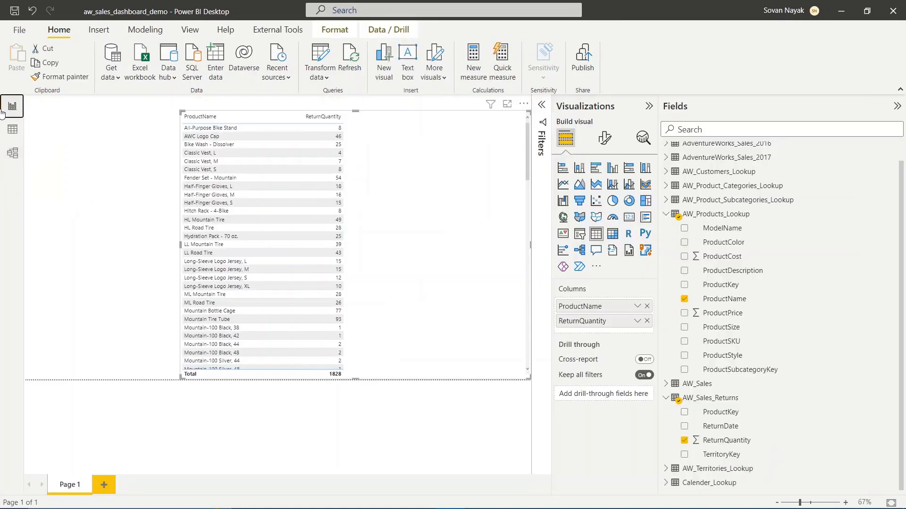